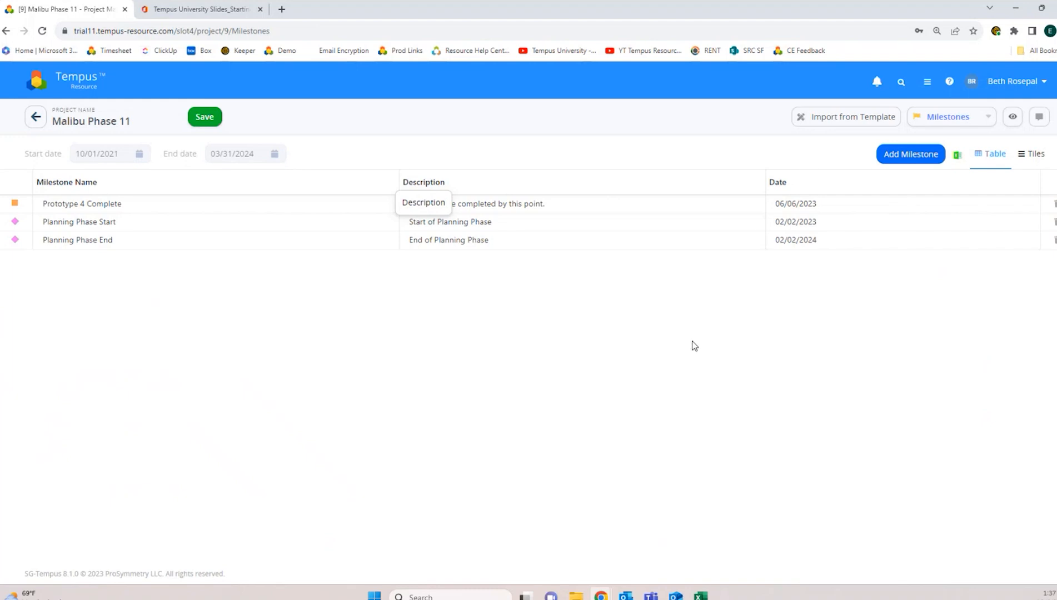
# Step: Start a new milestone named 'Project Sponsor Approval' with description 'project was approved for planning'
pyautogui.click(923, 158)
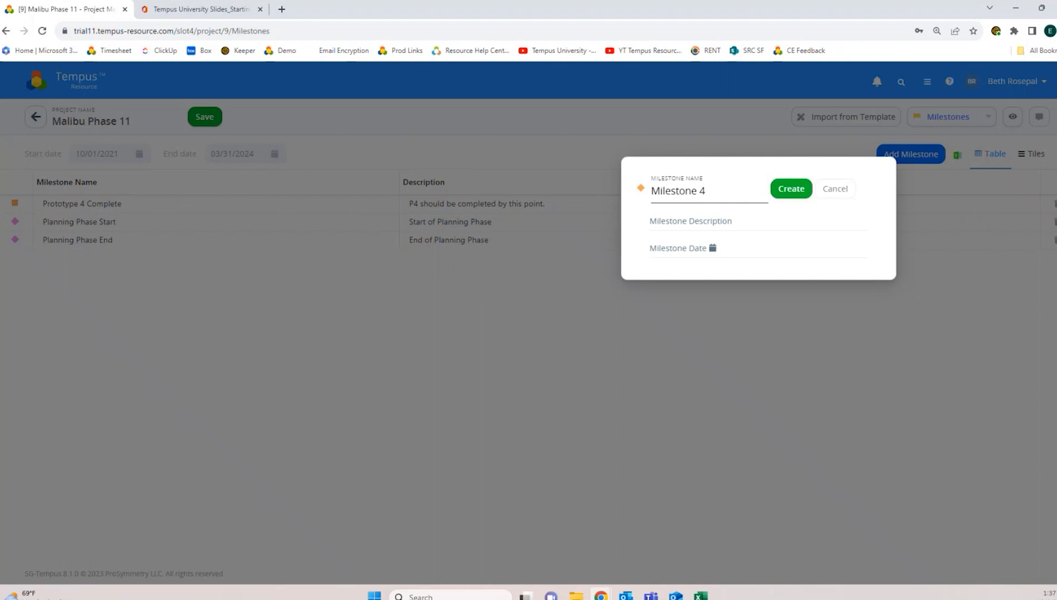
pyautogui.moveTo(732, 191); pyautogui.dragTo(561, 219)
pyautogui.write('Project Sponsor Approval')
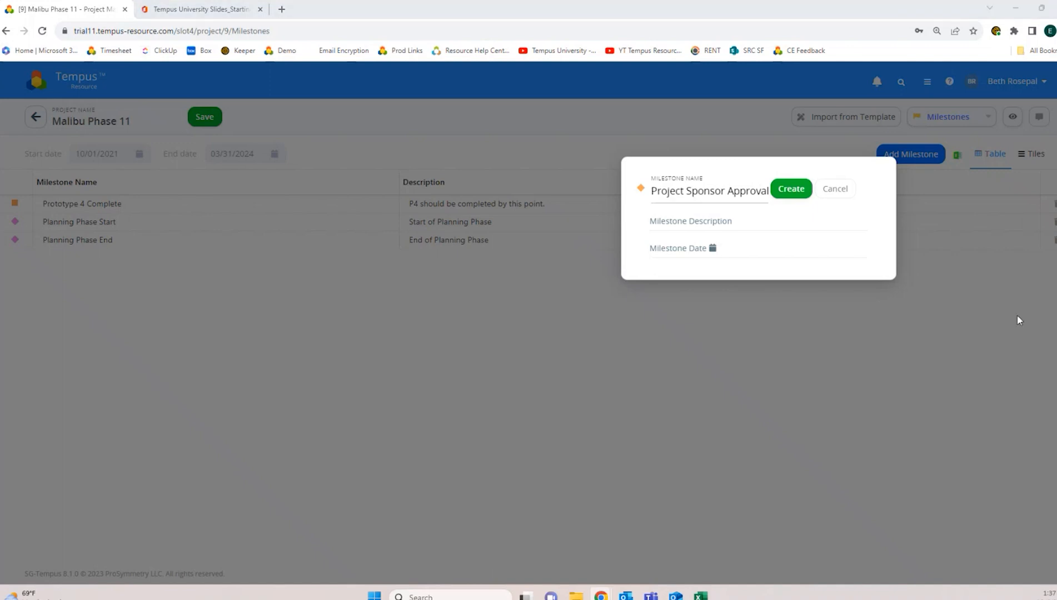
pyautogui.click(810, 222)
pyautogui.write('Project was approved for planning')
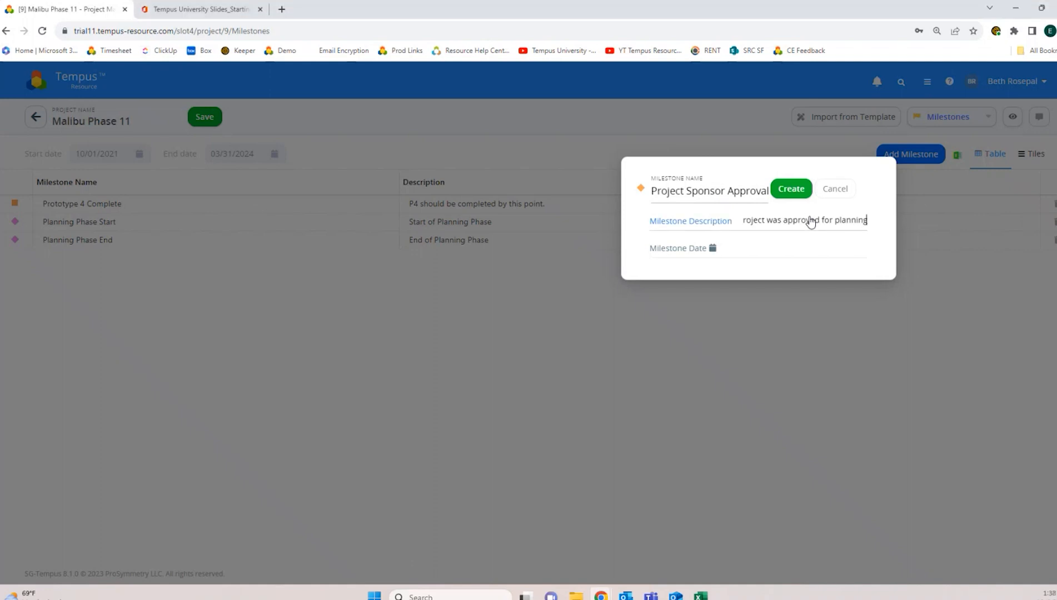
# Step: Date the new milestone 01/01/2023 and create it
pyautogui.click(783, 250)
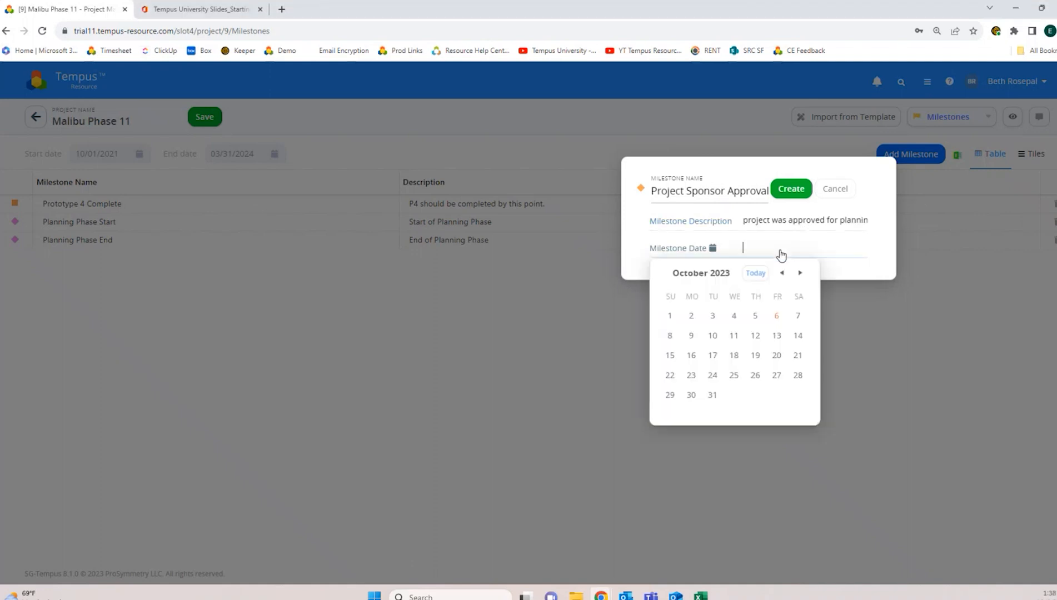
pyautogui.click(701, 273)
pyautogui.click(717, 309)
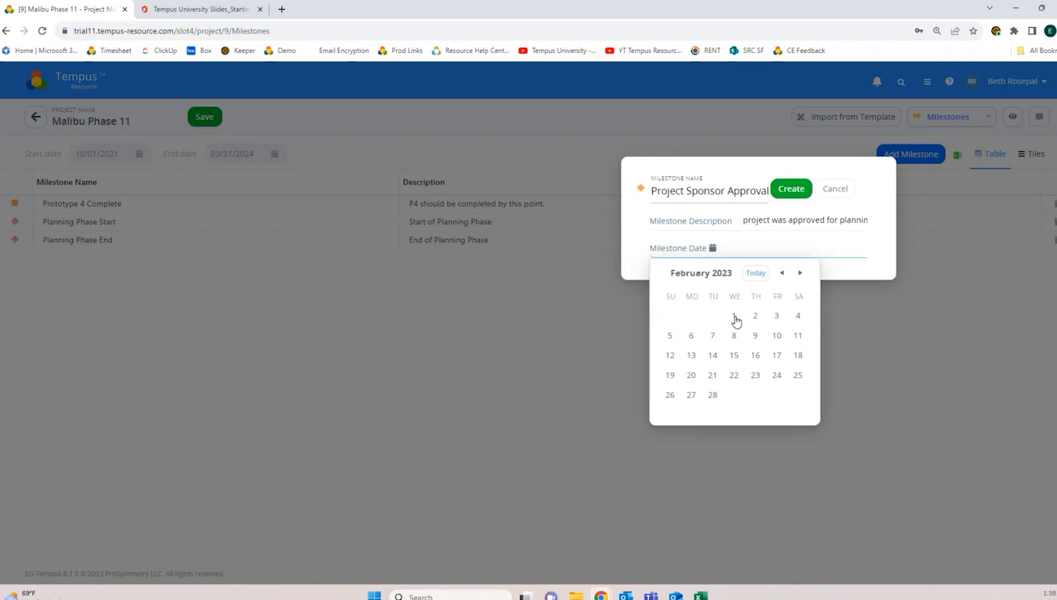
pyautogui.click(701, 273)
pyautogui.click(690, 315)
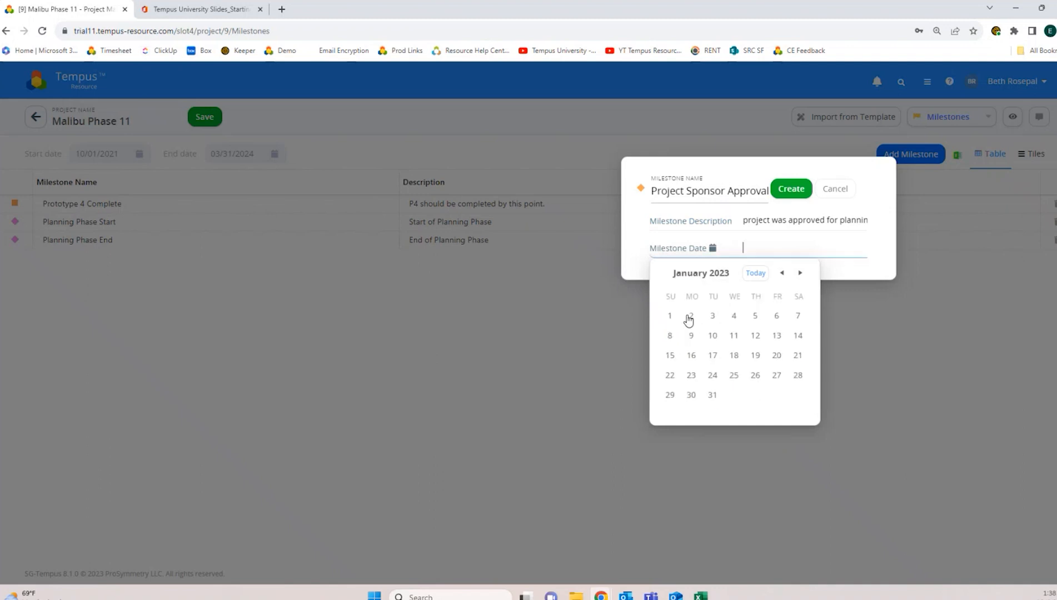
pyautogui.click(670, 316)
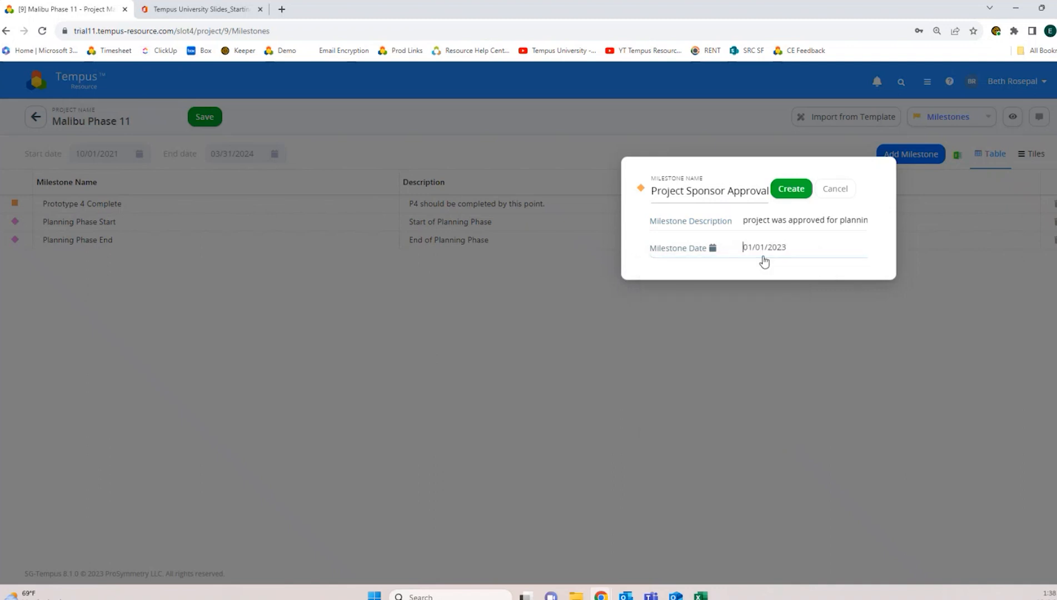
pyautogui.click(792, 194)
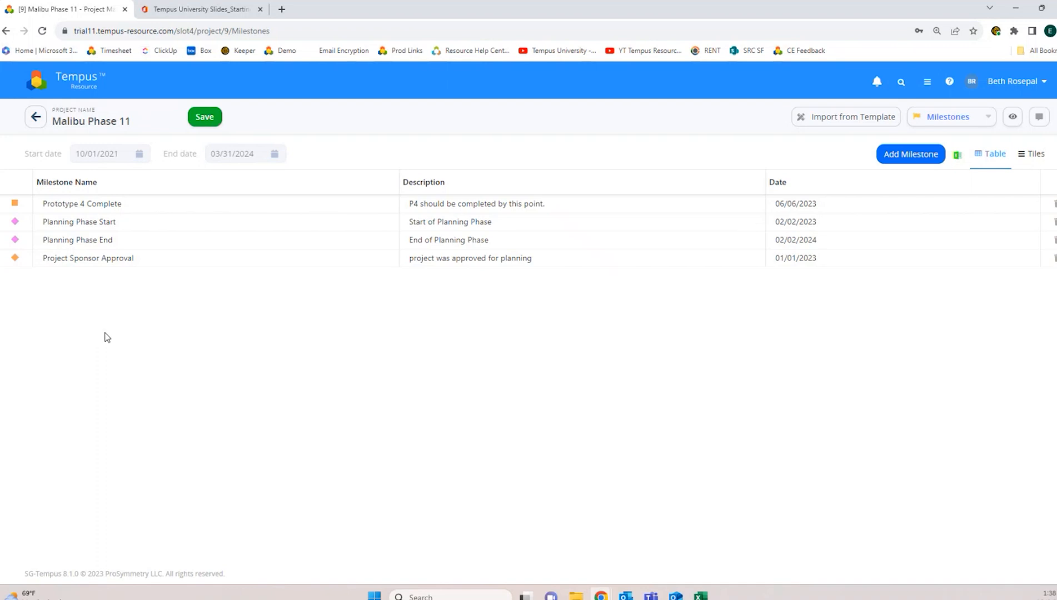
# Step: Give Project Sponsor Approval a teal circle marker, then sort milestones by Date ascending
pyautogui.click(15, 259)
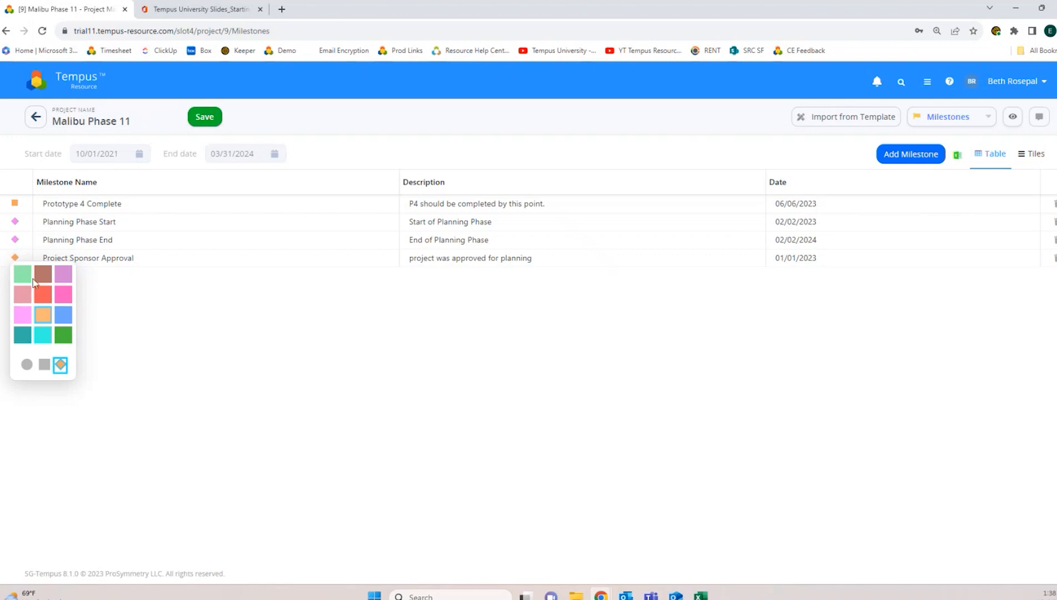
pyautogui.click(26, 366)
pyautogui.click(23, 335)
pyautogui.click(139, 349)
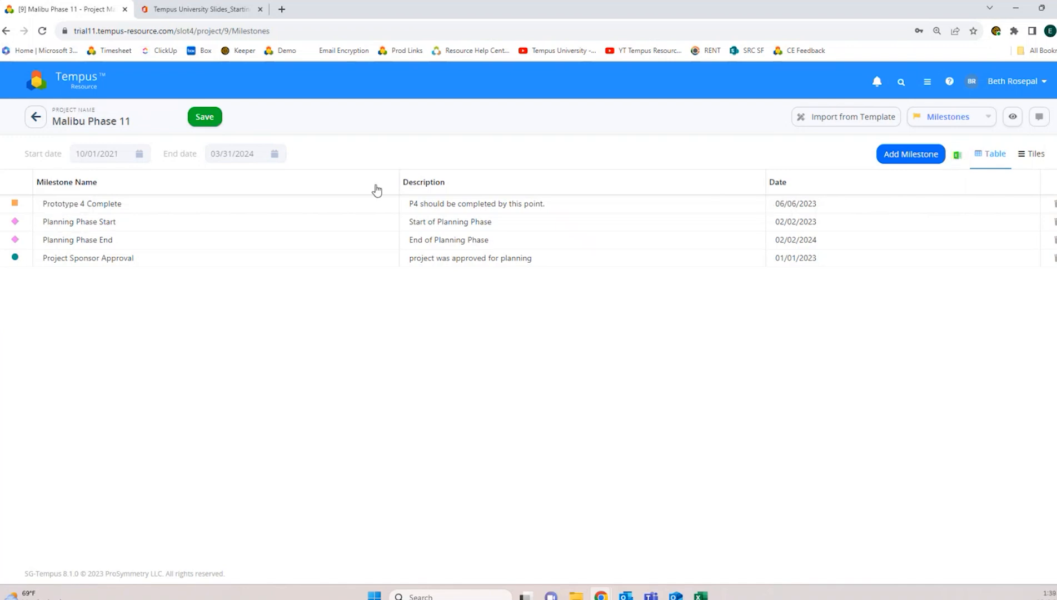
pyautogui.click(779, 182)
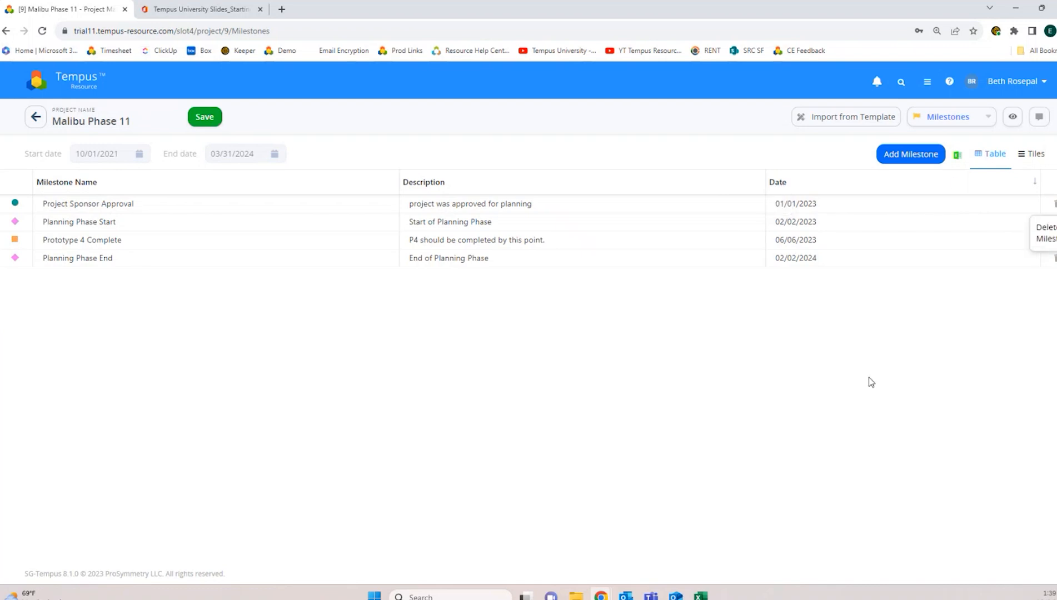
# Step: Switch to the Tiles timeline and move Project Sponsor Approval to Feb 23, then back to Jan 23
pyautogui.click(1035, 157)
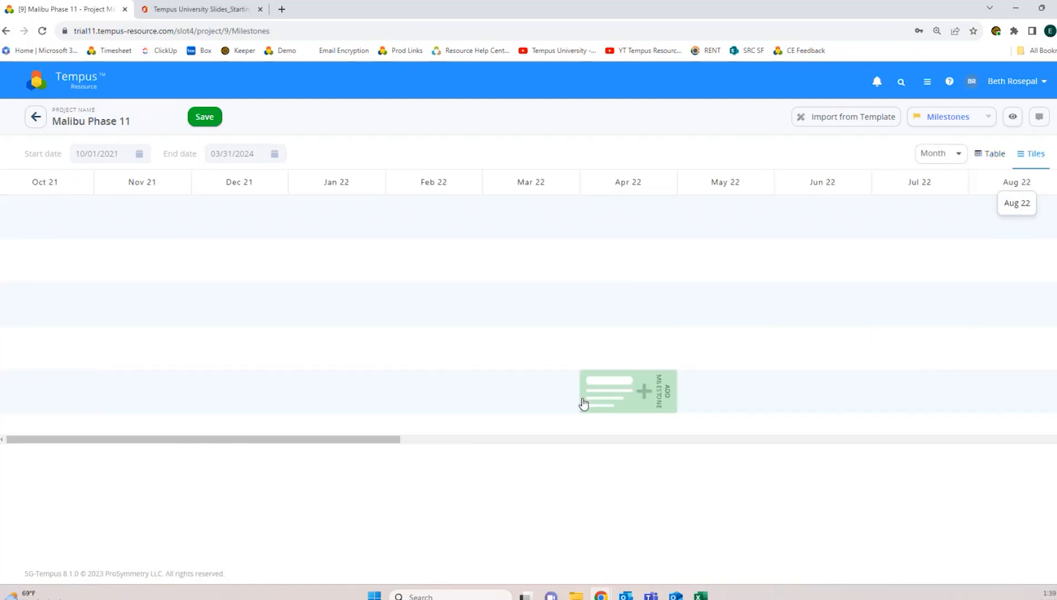
pyautogui.moveTo(357, 441); pyautogui.dragTo(717, 392)
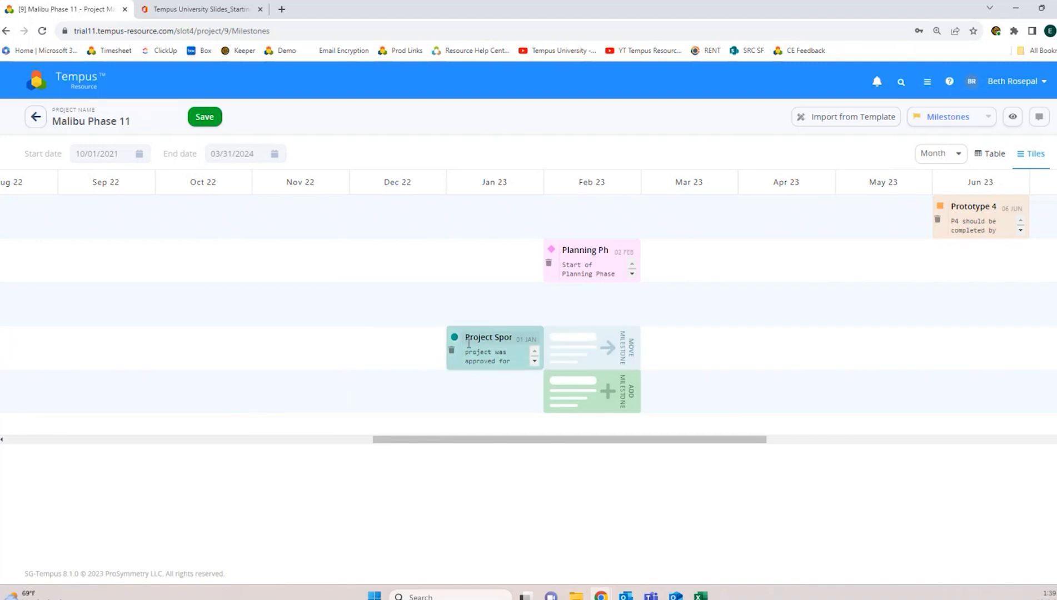
pyautogui.click(601, 353)
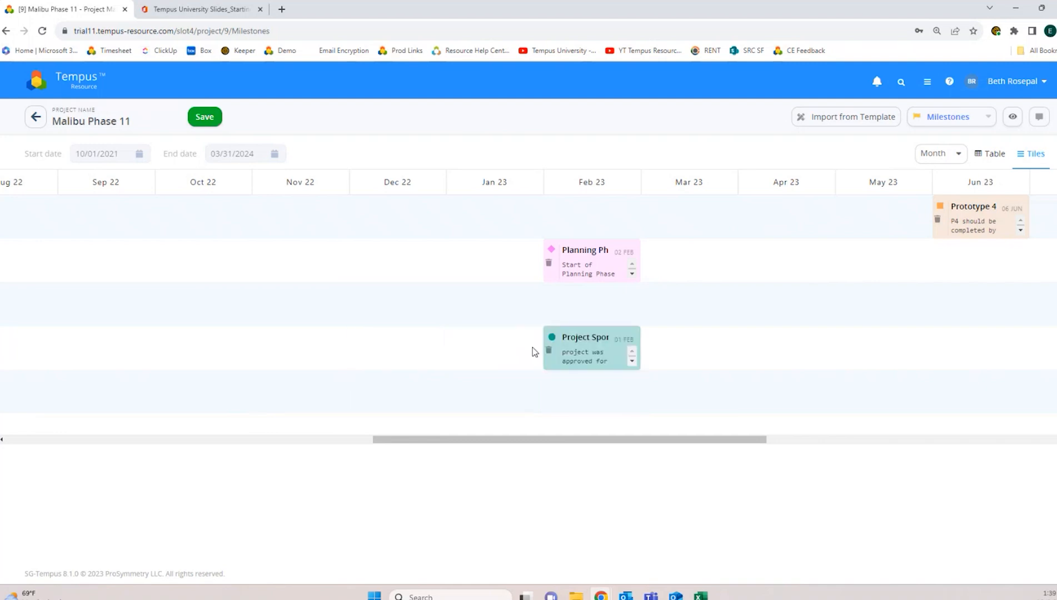
pyautogui.click(483, 359)
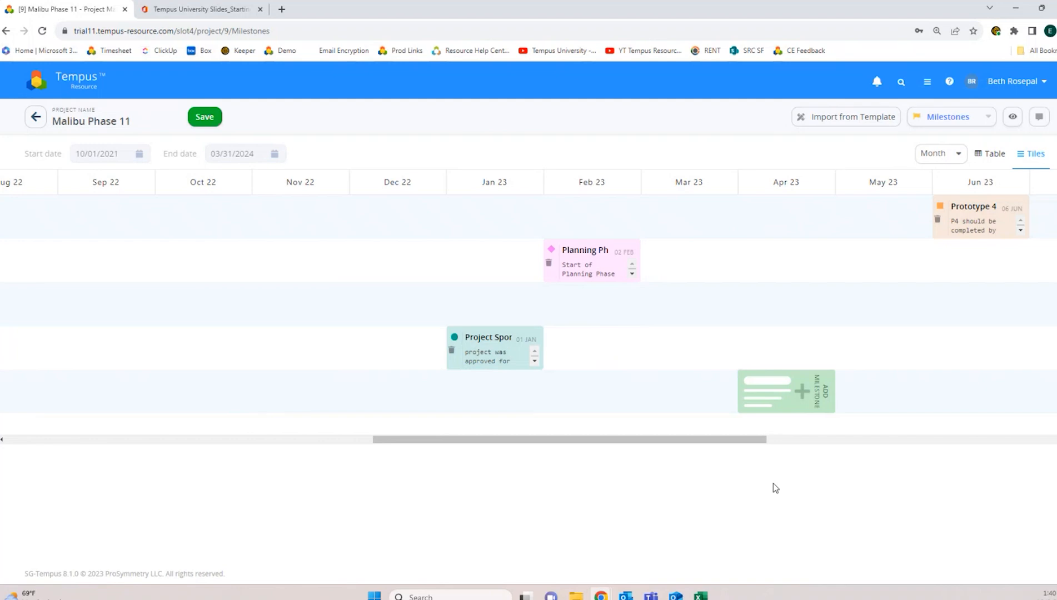
# Step: Save the unsaved milestone changes while switching to Allocations, then go back to Milestones
pyautogui.click(959, 121)
pyautogui.click(952, 144)
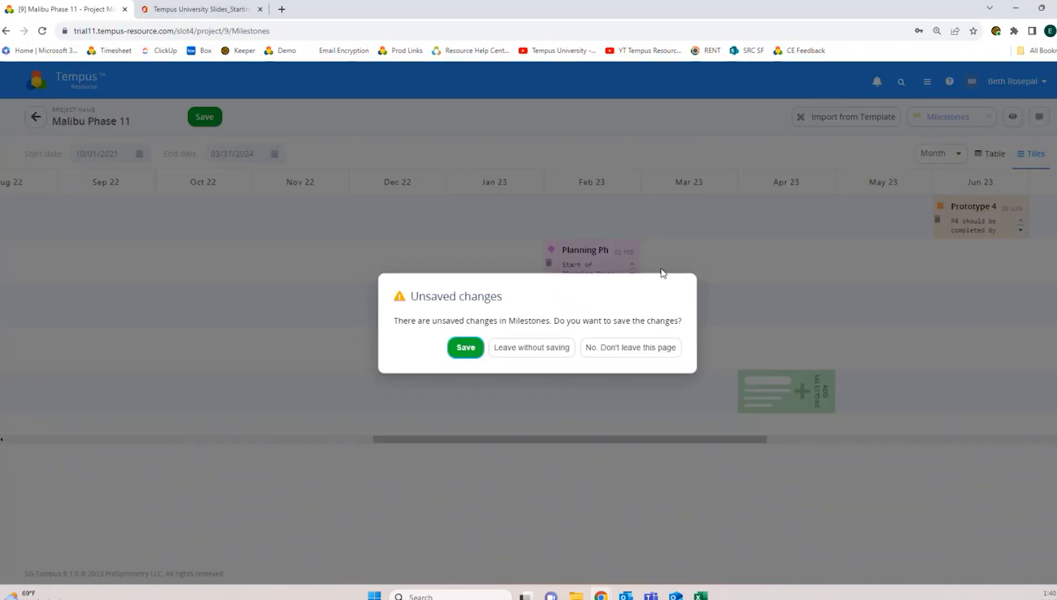
pyautogui.click(465, 348)
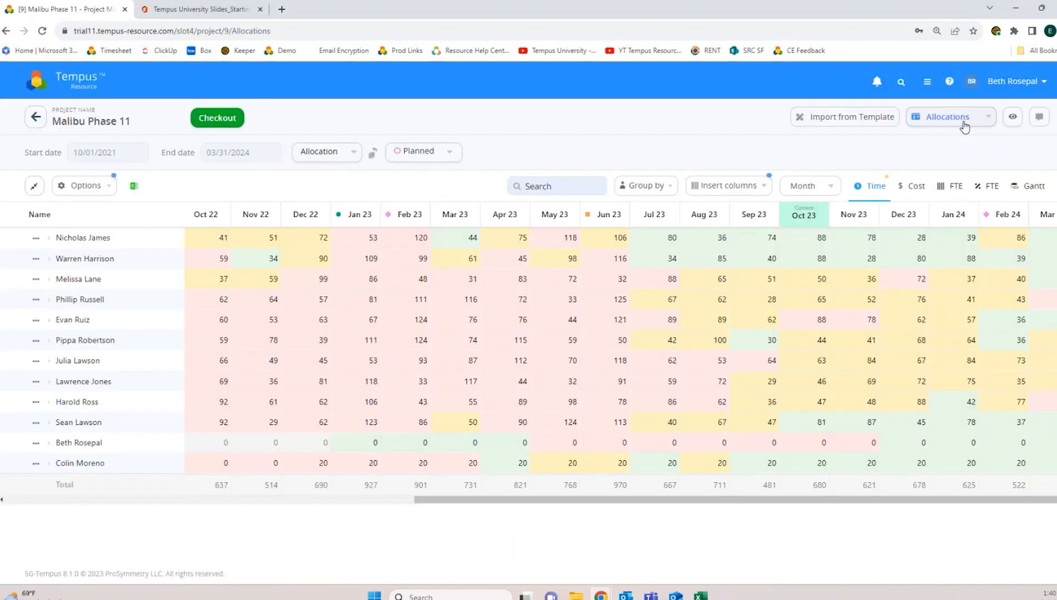
pyautogui.click(951, 118)
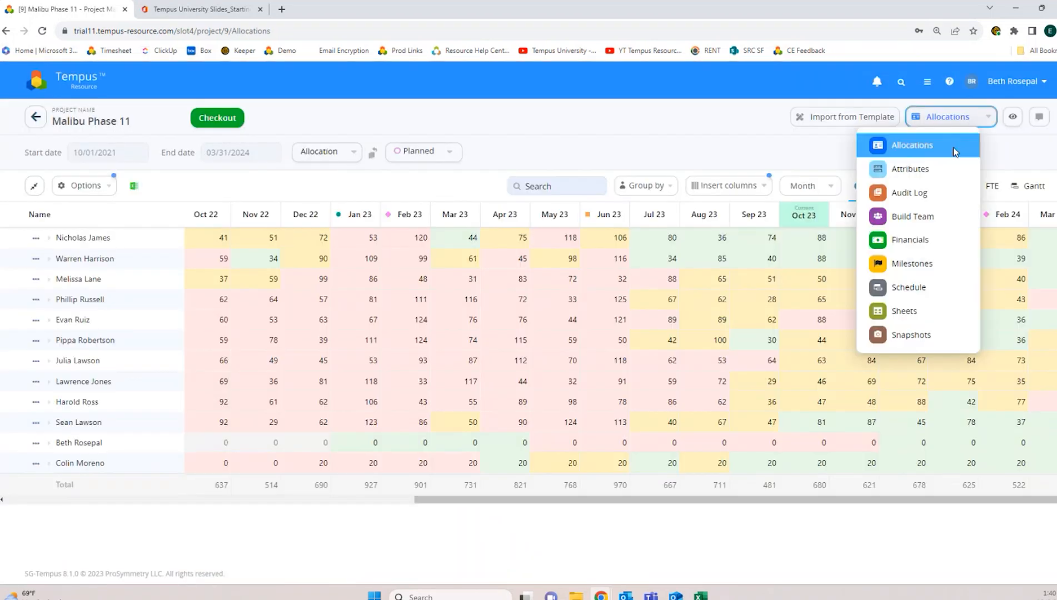
pyautogui.click(922, 267)
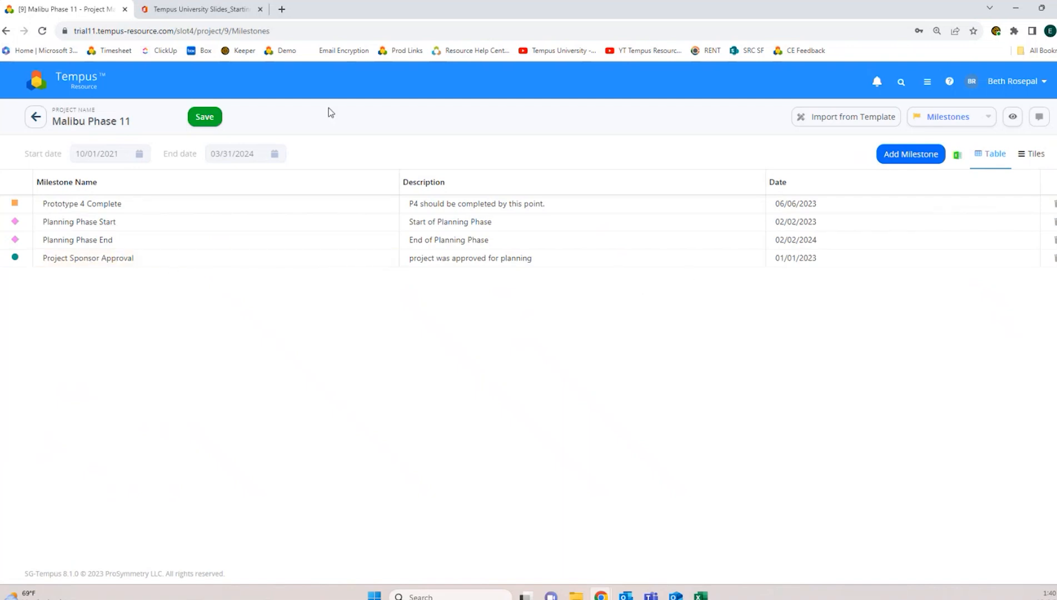
# Step: Go to the Allocations view and check the Project Sponsor Approval milestone in a new tab
pyautogui.click(941, 117)
pyautogui.click(926, 146)
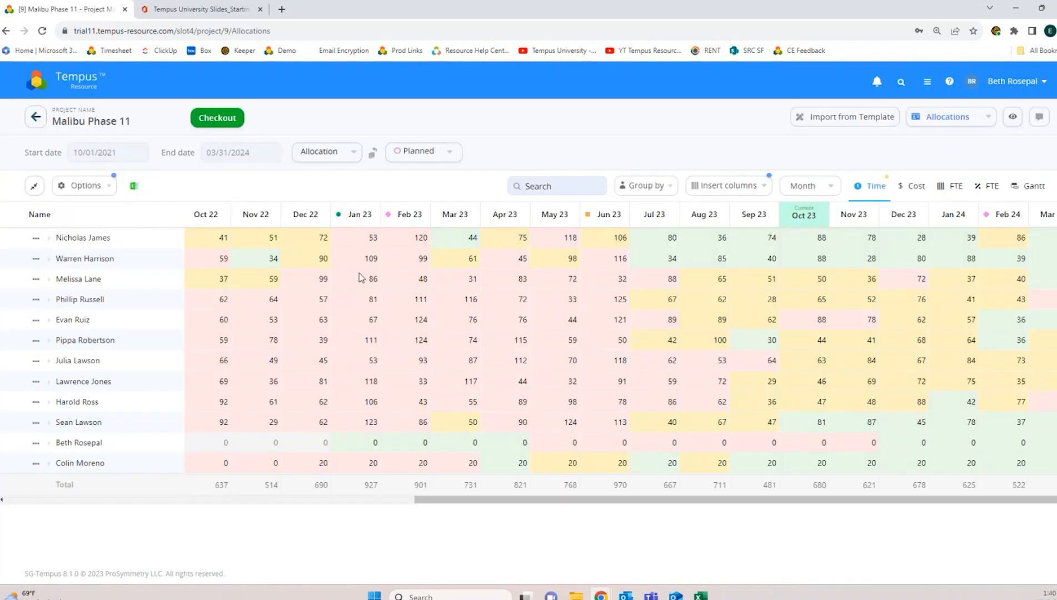
pyautogui.moveTo(340, 218)
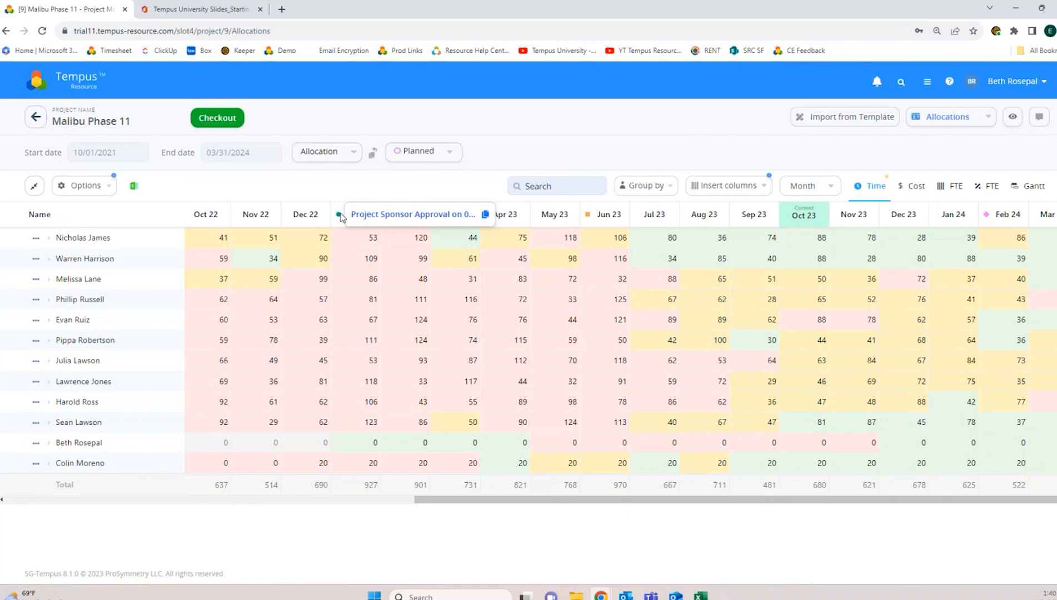
pyautogui.click(364, 221)
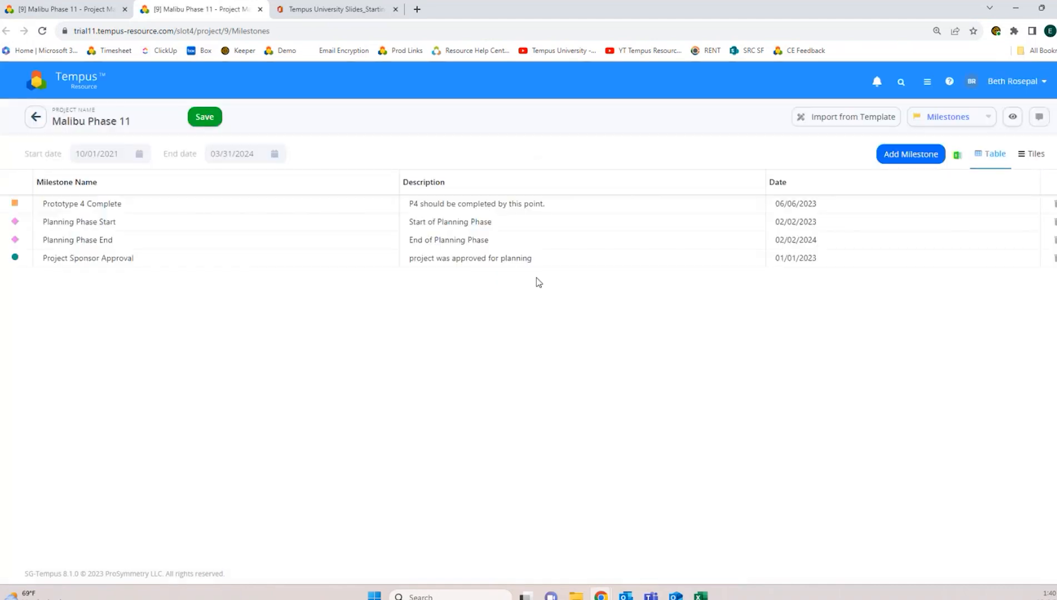
pyautogui.click(100, 5)
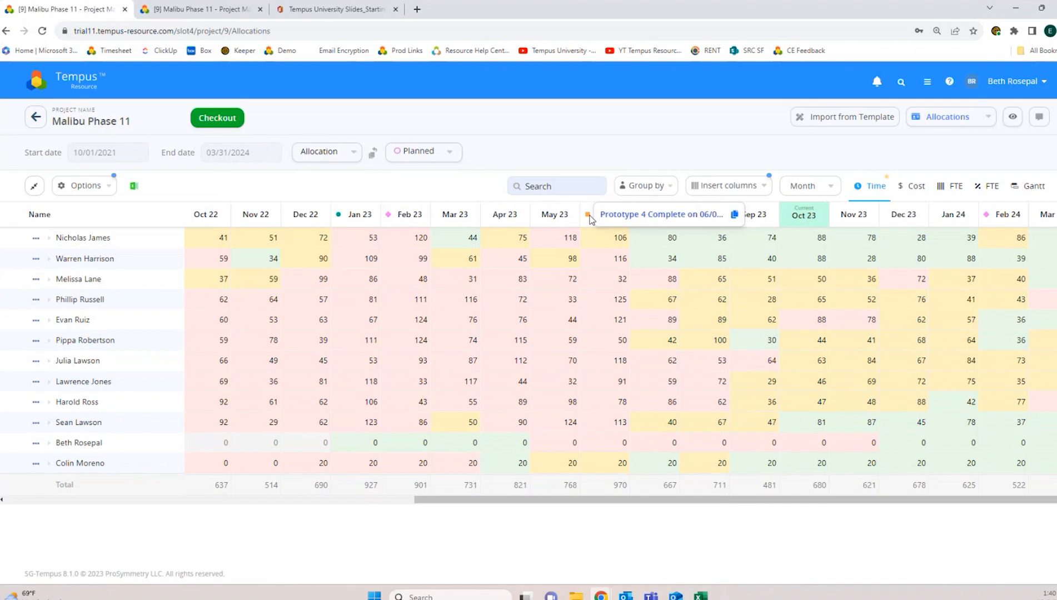
# Step: Set the allocations grid timescale to Week and scroll back to the spring 2023 weeks
pyautogui.click(828, 187)
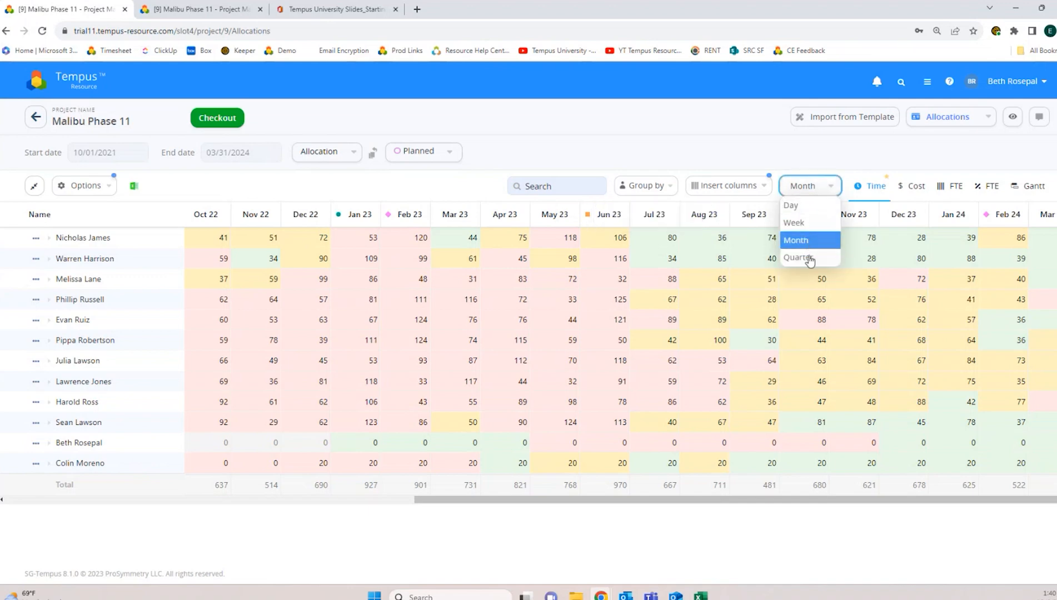
pyautogui.click(809, 261)
pyautogui.click(822, 193)
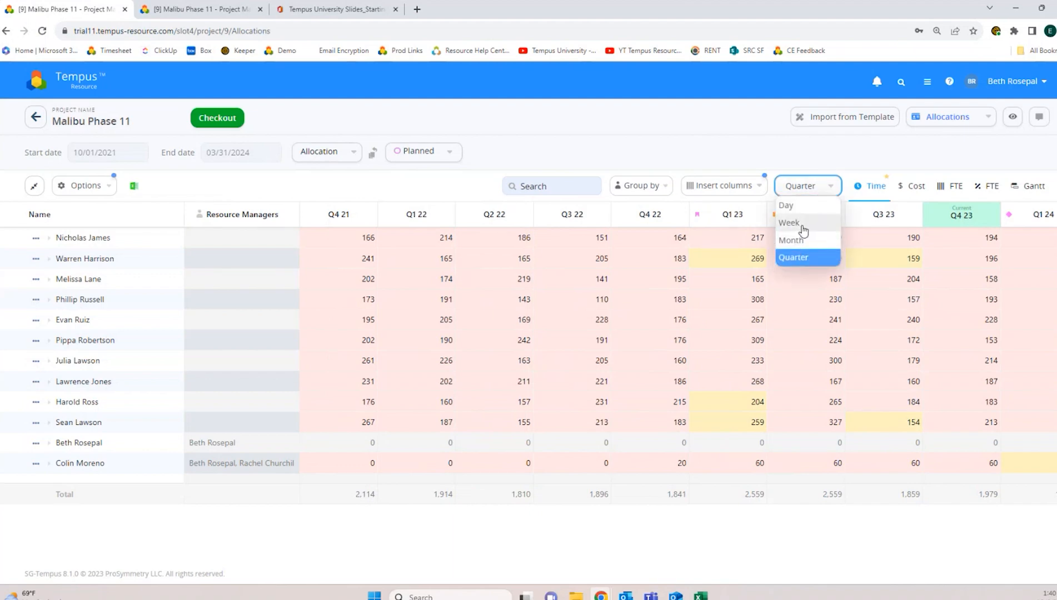
pyautogui.click(804, 224)
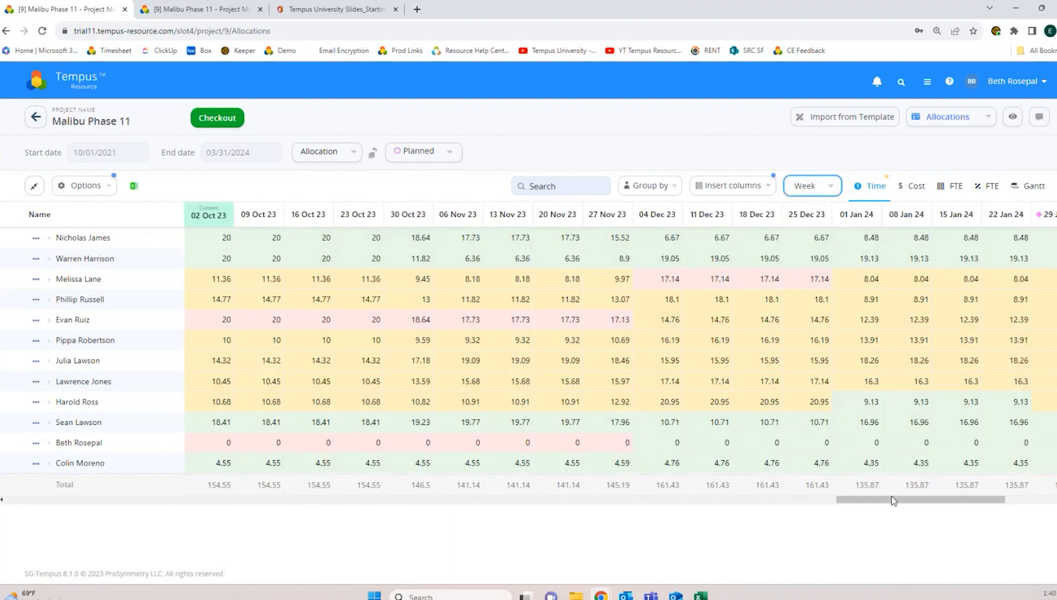
pyautogui.moveTo(890, 500); pyautogui.dragTo(665, 509)
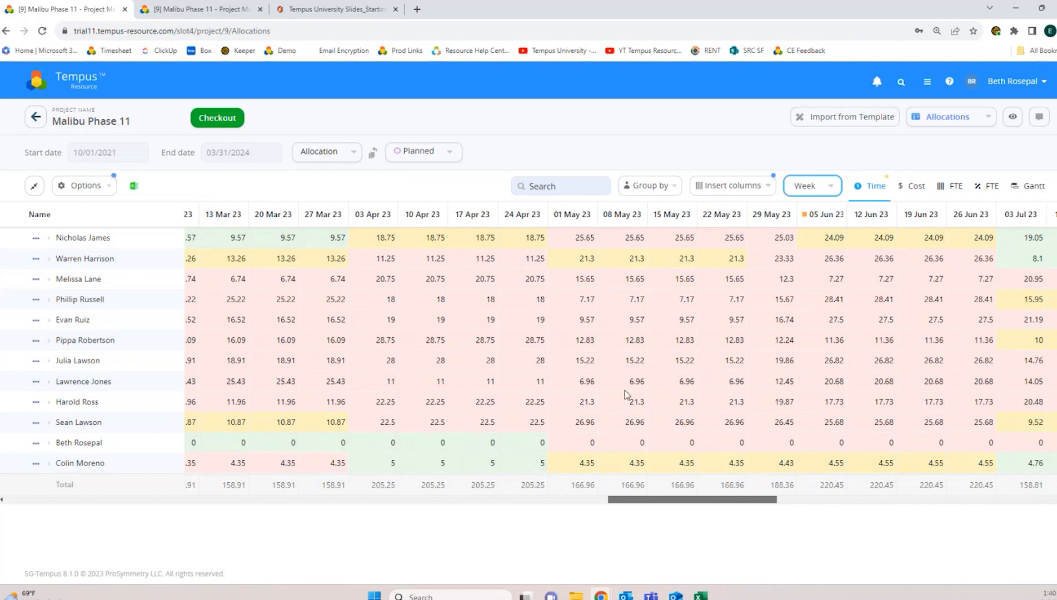
# Step: Open the Bulk Project Allocation Flatgrid with the Malibu Update view at Month timescale
pyautogui.click(86, 90)
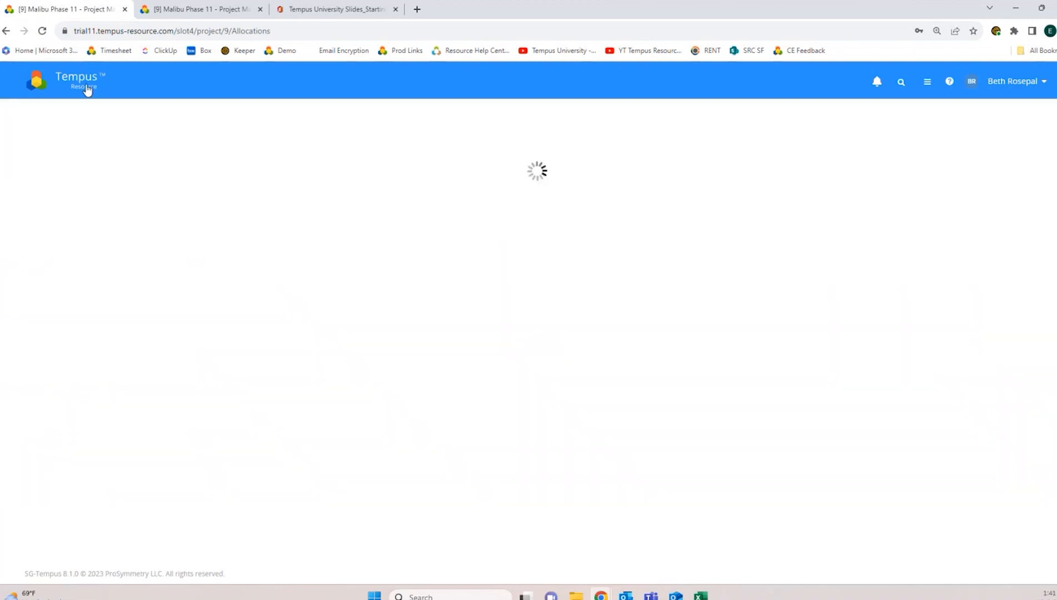
pyautogui.click(249, 419)
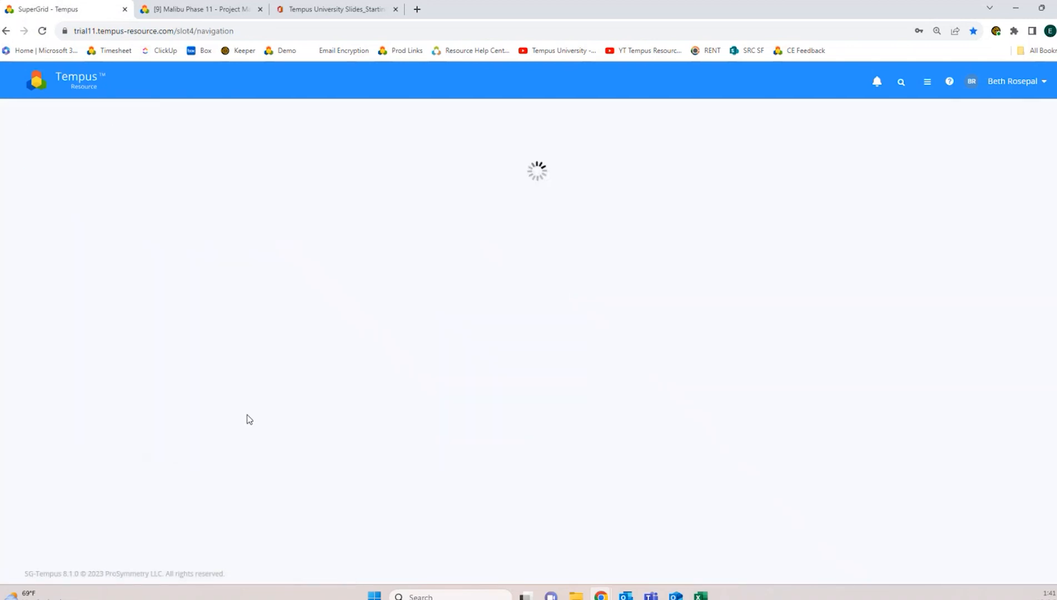
pyautogui.click(996, 124)
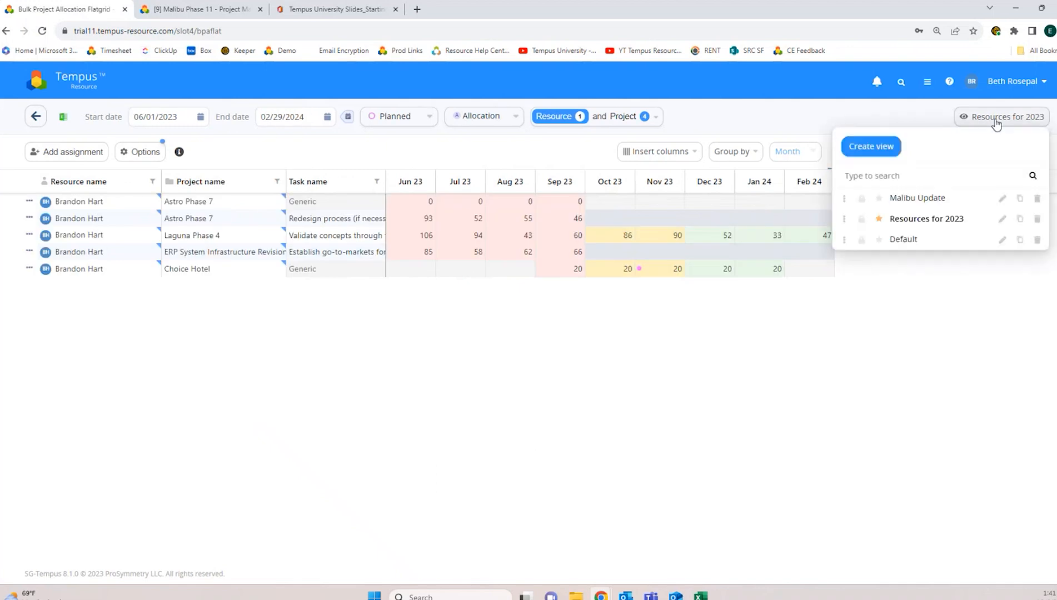
pyautogui.click(926, 199)
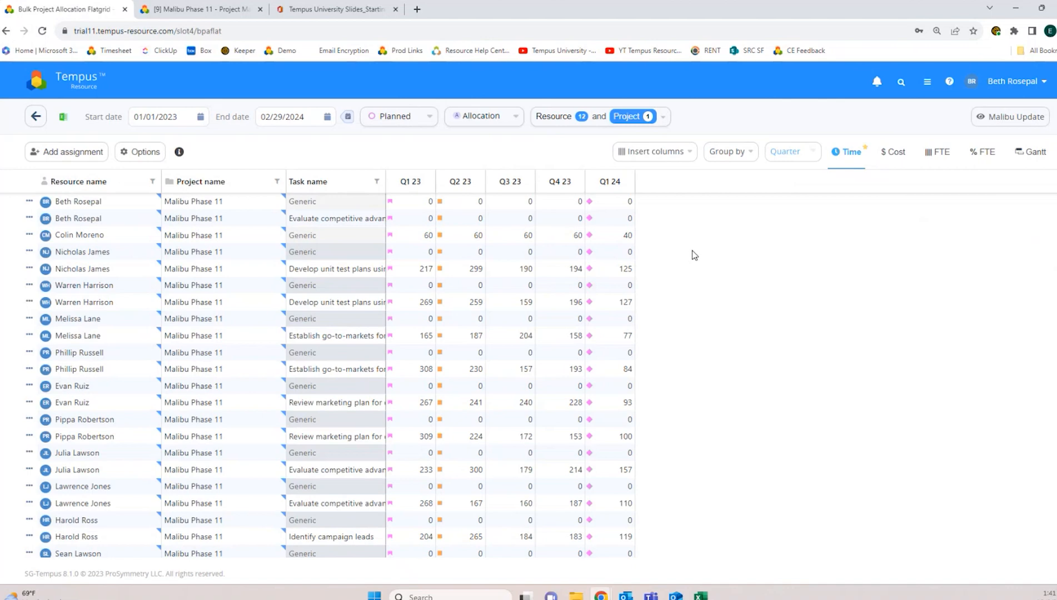
pyautogui.click(816, 157)
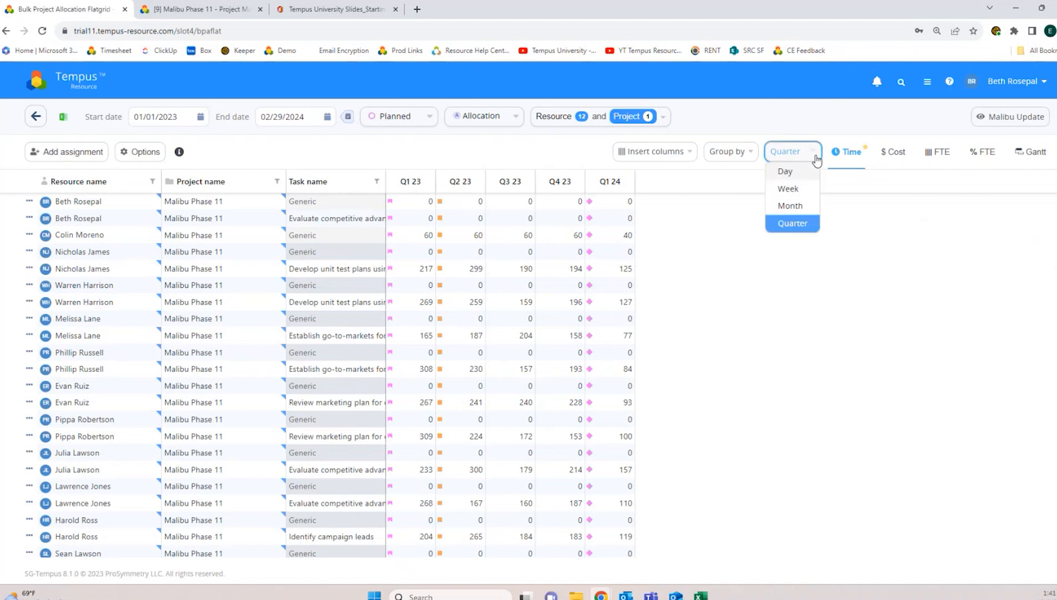
pyautogui.click(798, 207)
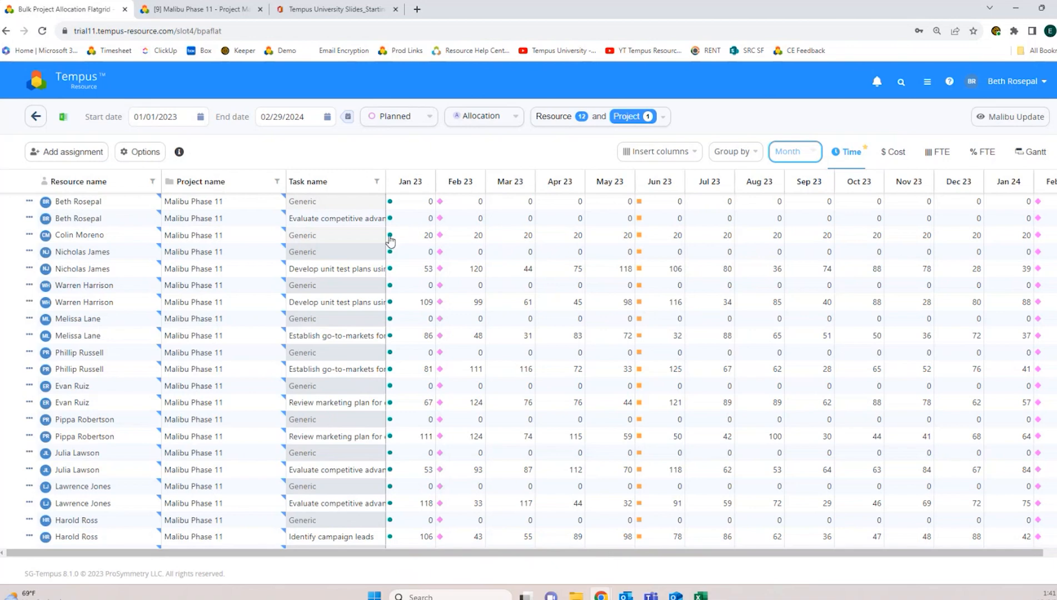
# Step: Open the Malibu Update roadmap in Roadmap Management and scroll to Malibu Phase 11
pyautogui.click(70, 85)
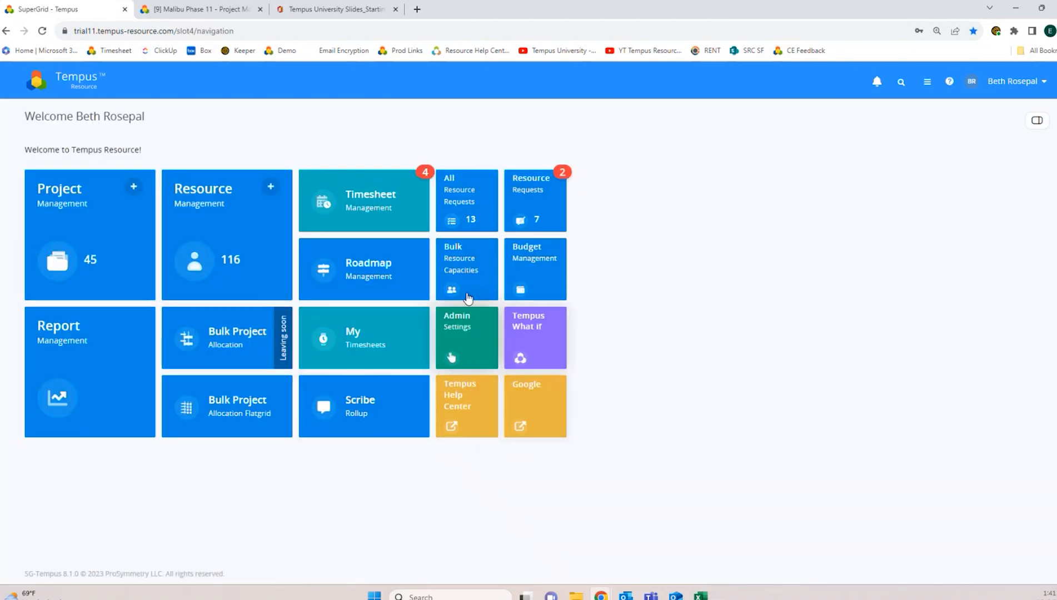
pyautogui.click(387, 265)
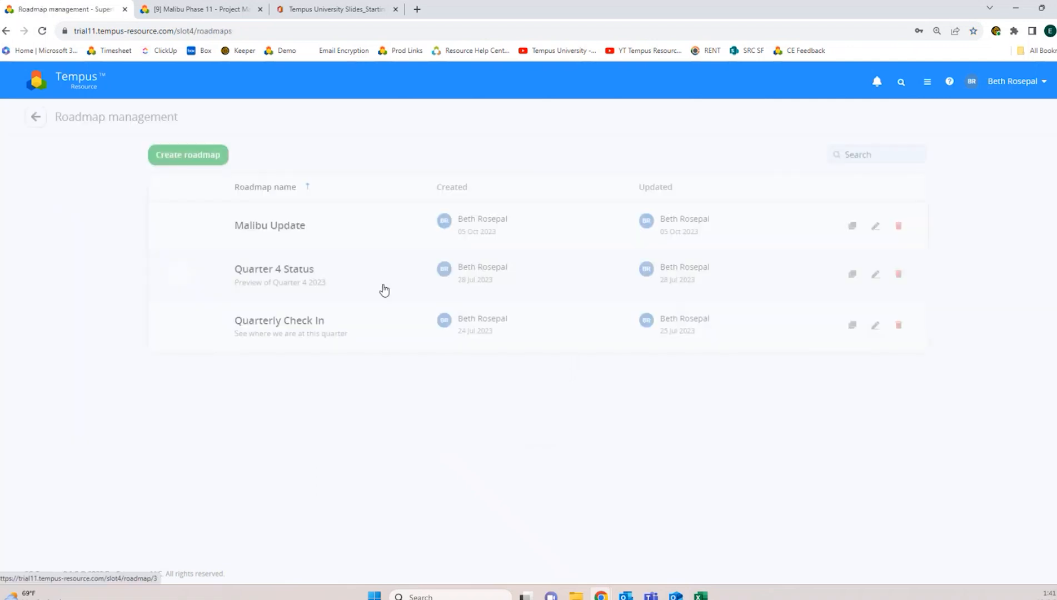
pyautogui.click(278, 227)
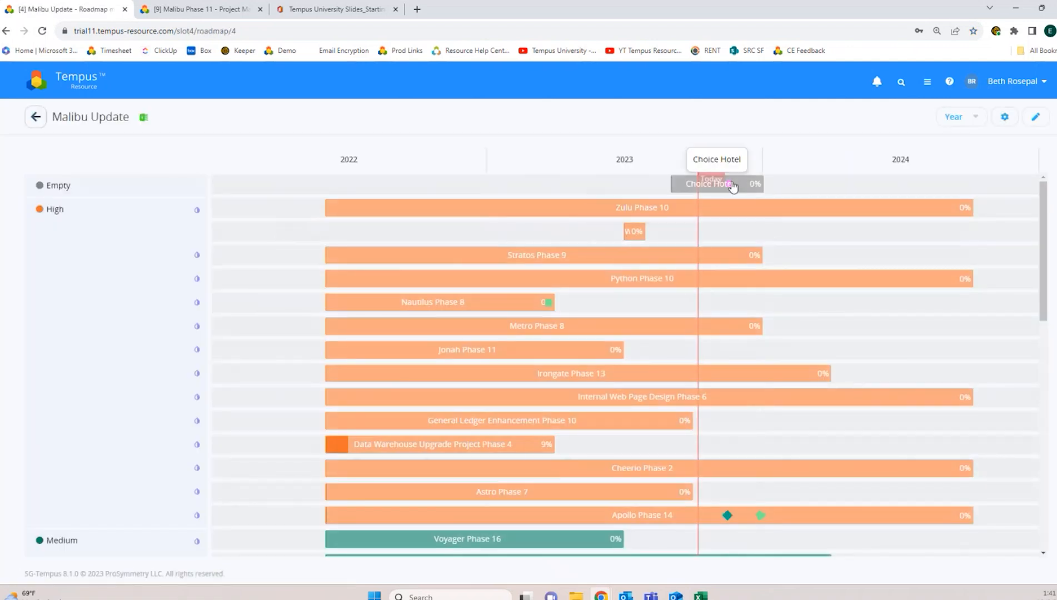
pyautogui.moveTo(731, 185)
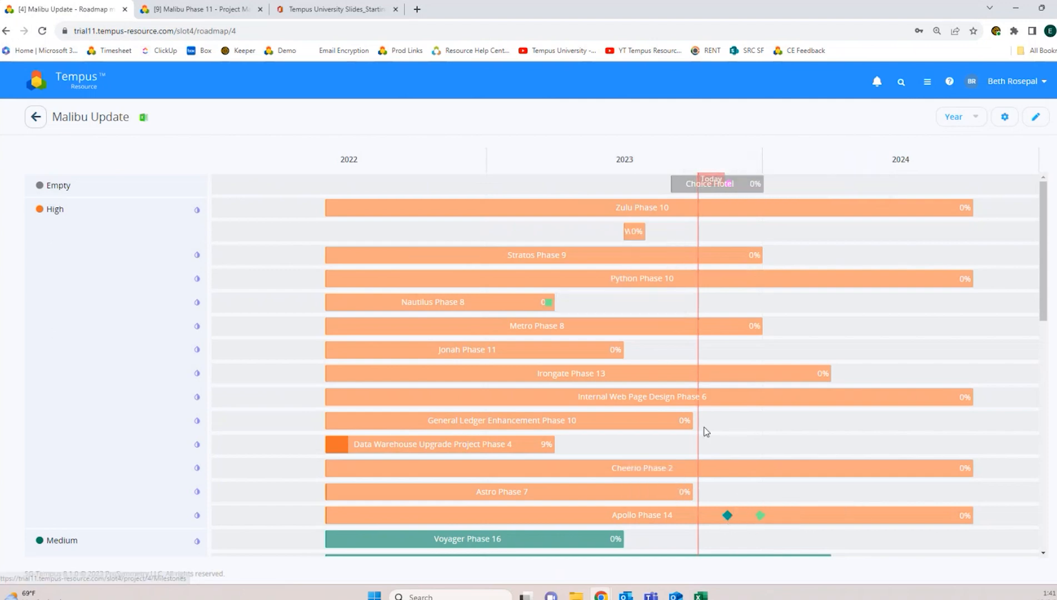
pyautogui.scroll(-4, 706, 432)
pyautogui.moveTo(768, 293)
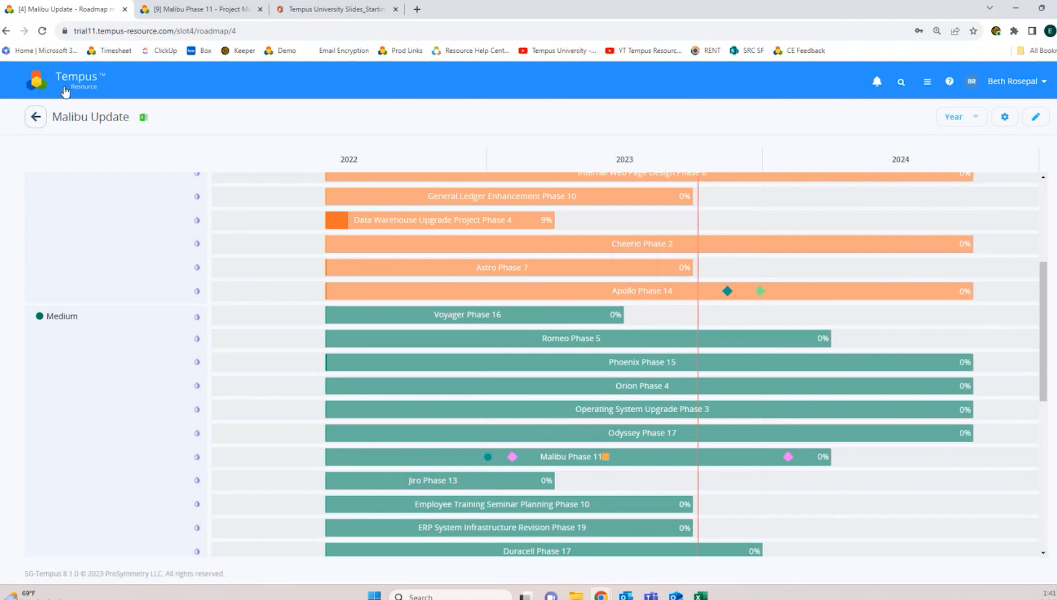
# Step: Open the Malibu Update model in Tempus What If
pyautogui.click(63, 89)
pyautogui.click(545, 358)
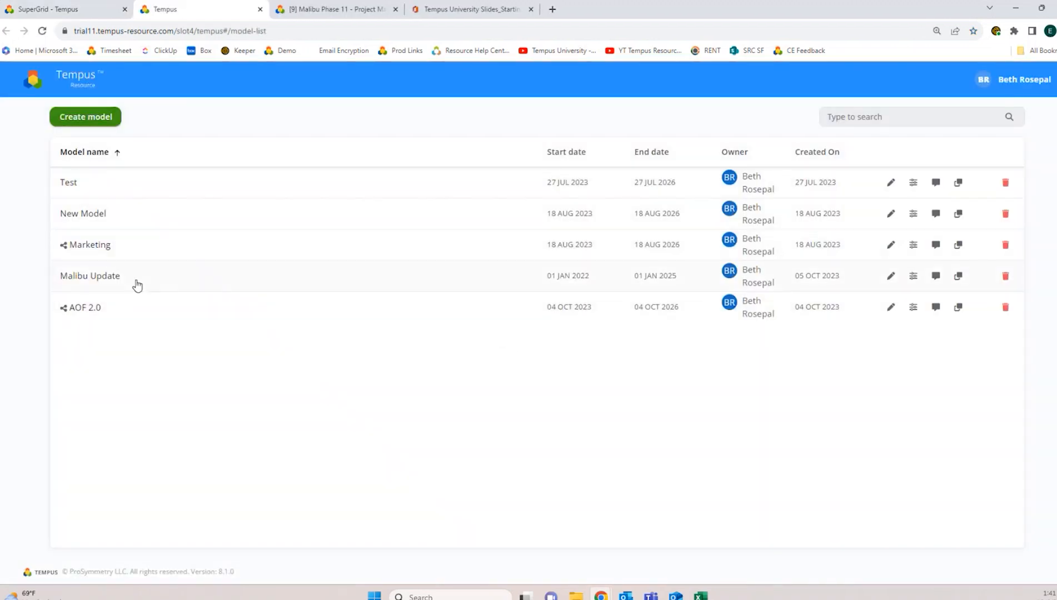
pyautogui.click(134, 283)
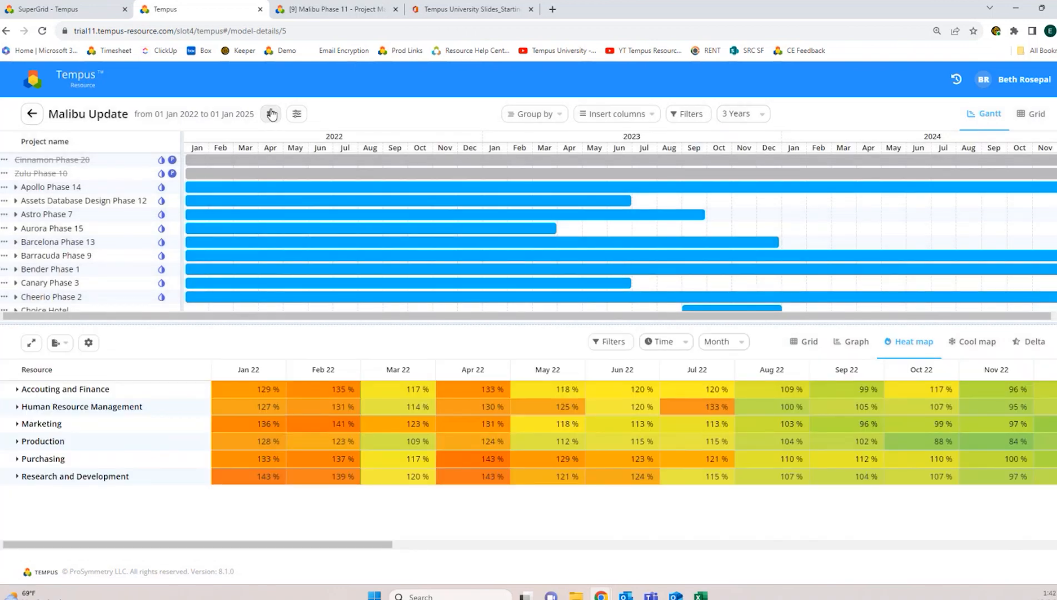
# Step: Turn on Show Milestones in the Gantt, check Malibu Phase 11's markers, and return to the model list
pyautogui.click(269, 119)
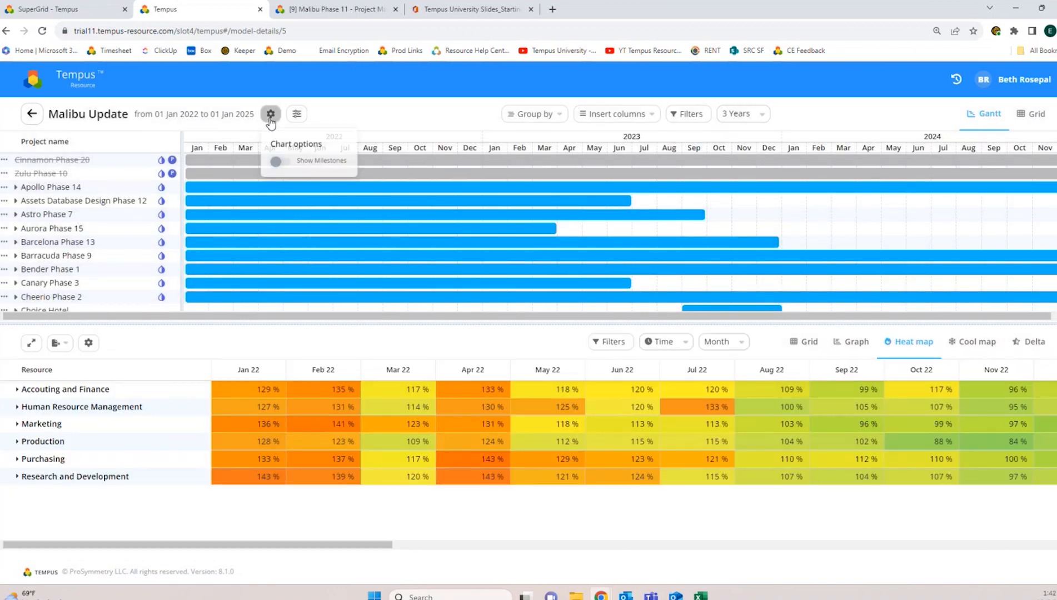
pyautogui.click(281, 172)
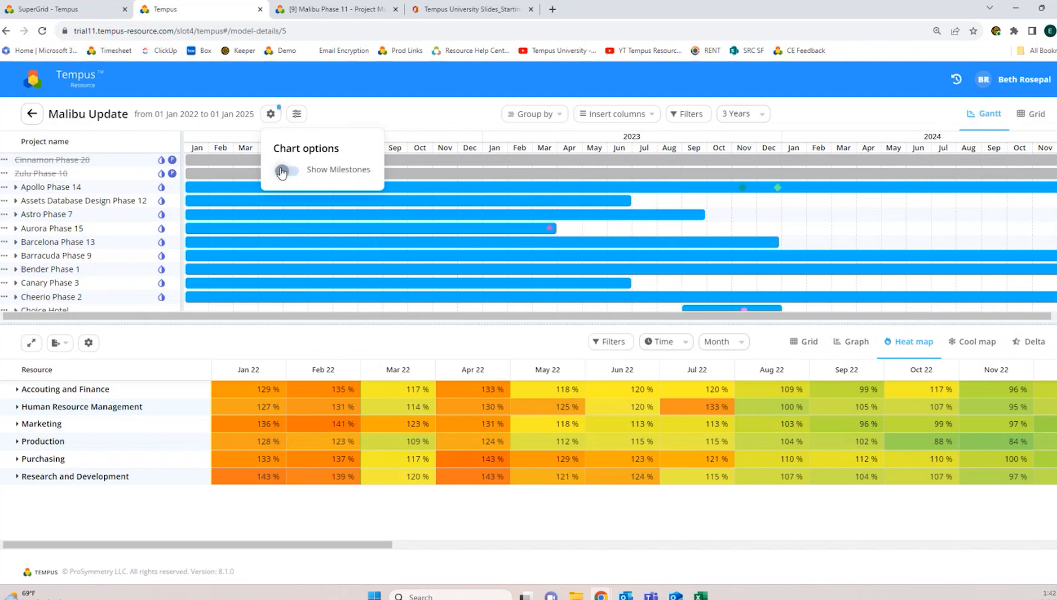
pyautogui.moveTo(553, 230)
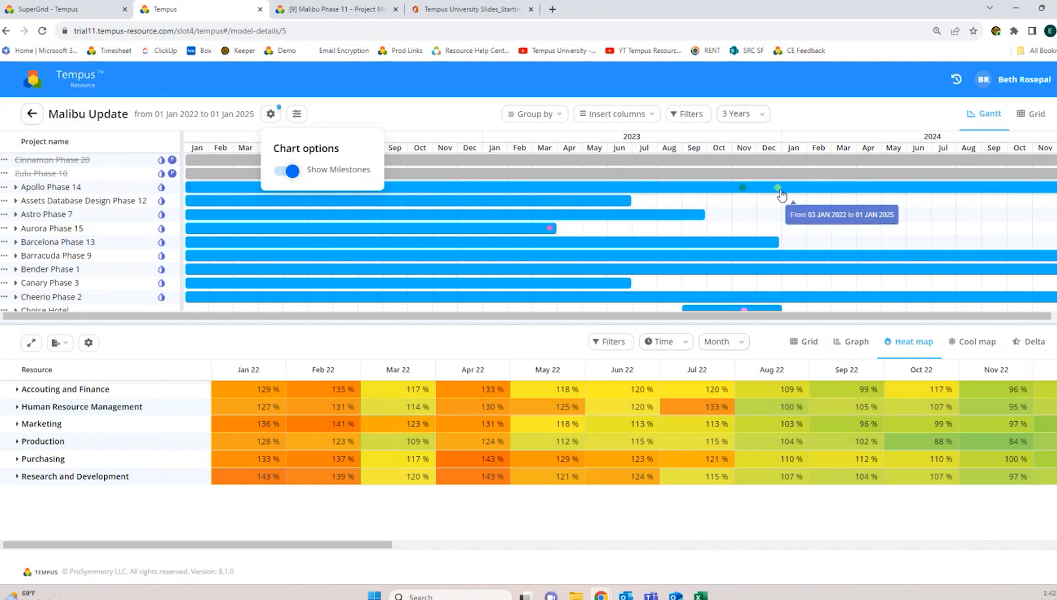
pyautogui.scroll(-2, 769, 237)
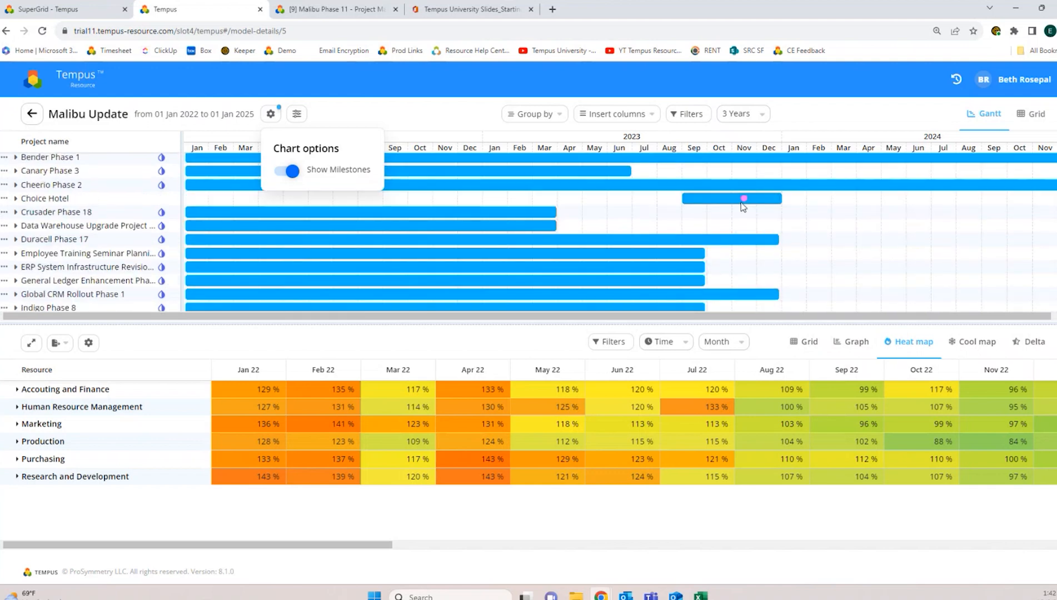
pyautogui.scroll(-2, 698, 240)
pyautogui.scroll(-2, 697, 240)
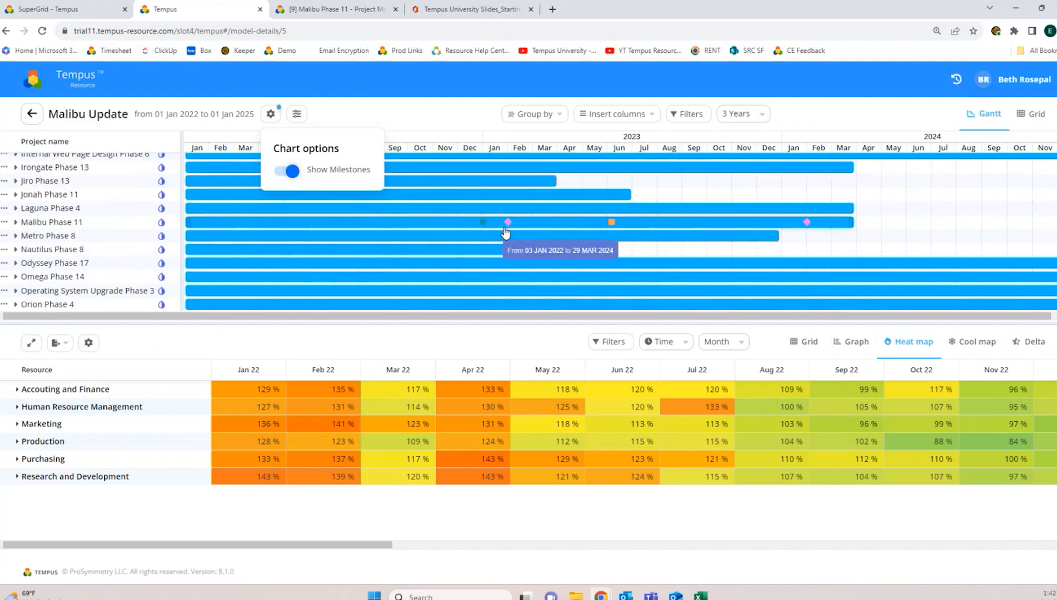
pyautogui.click(32, 114)
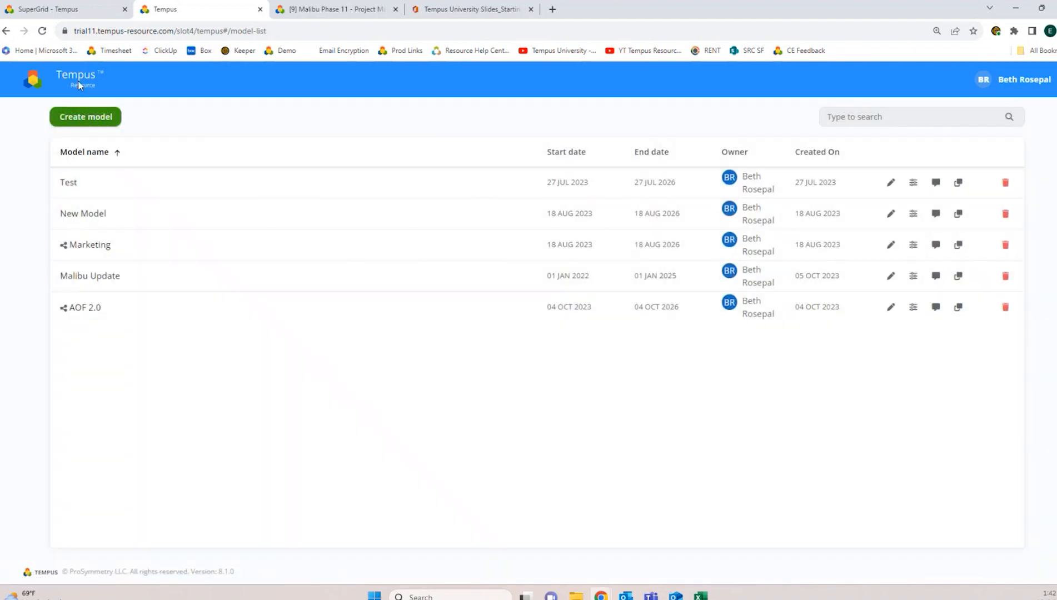
# Step: Open the Milestone Report from Report Management and expand 2023 into monthly columns
pyautogui.click(79, 85)
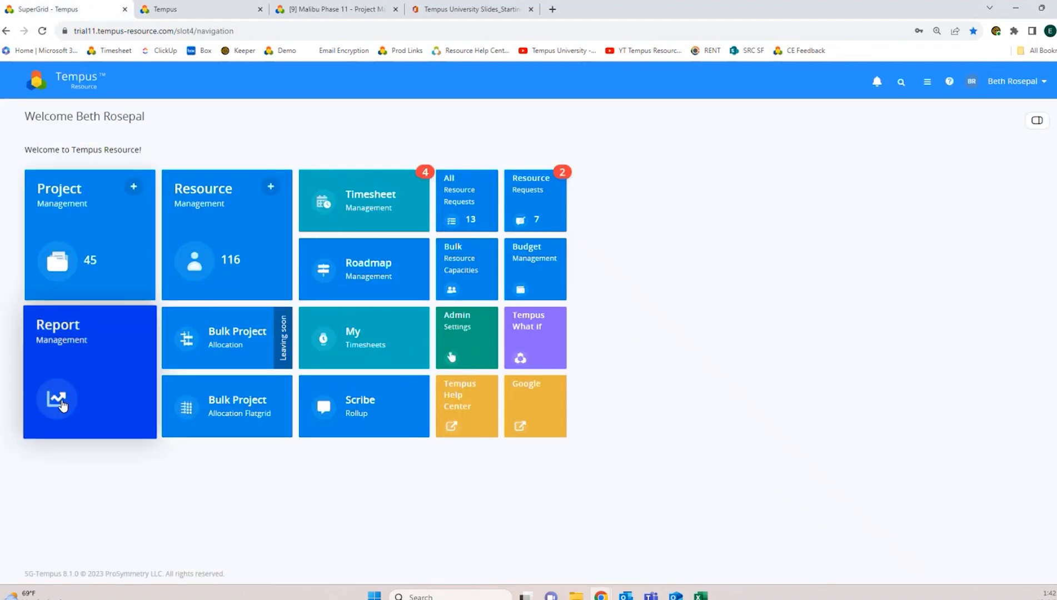
pyautogui.click(68, 417)
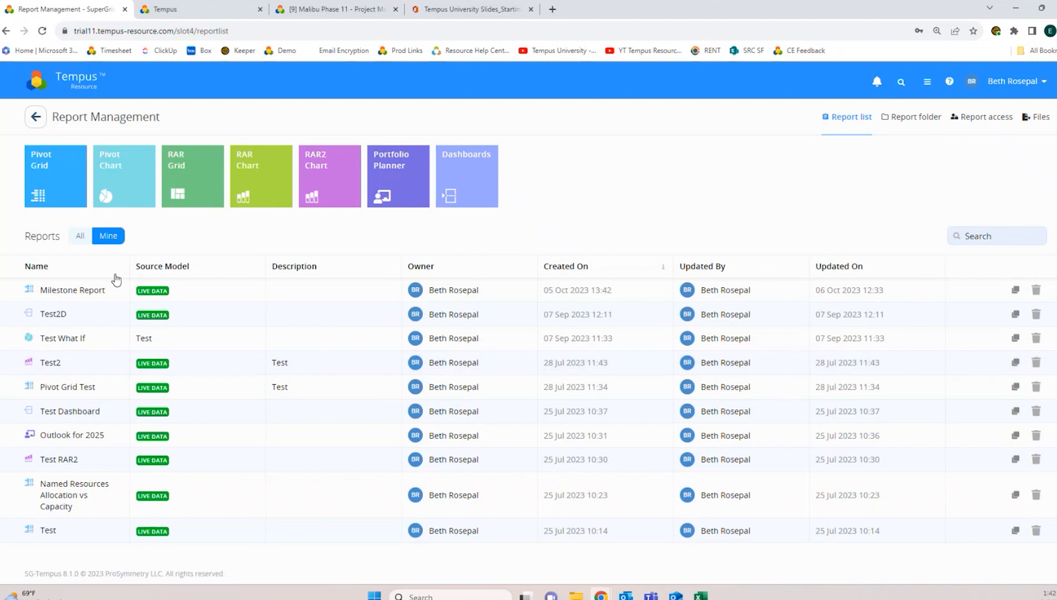
pyautogui.click(95, 298)
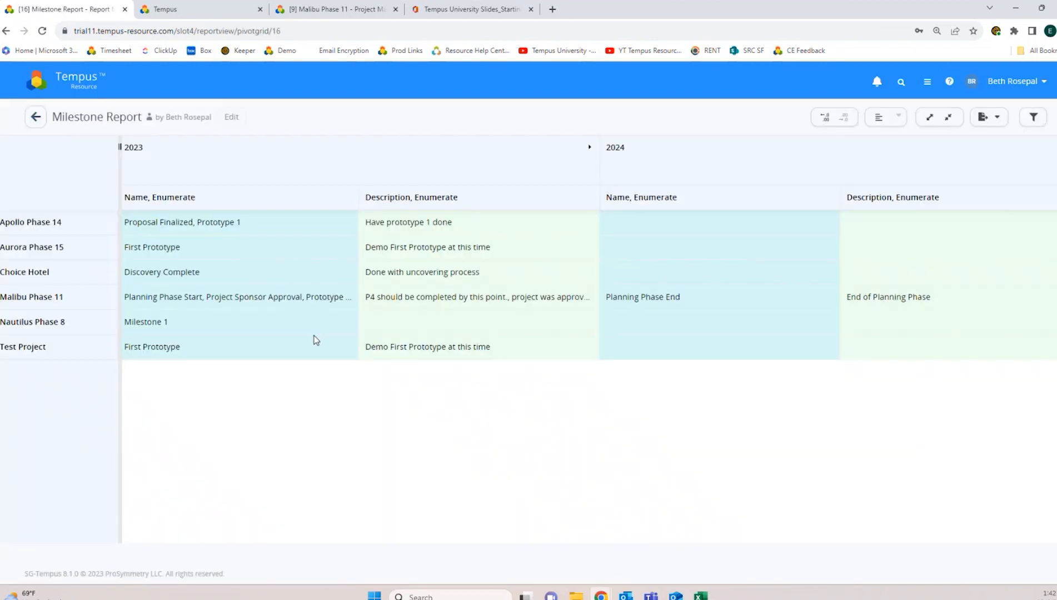
pyautogui.click(591, 151)
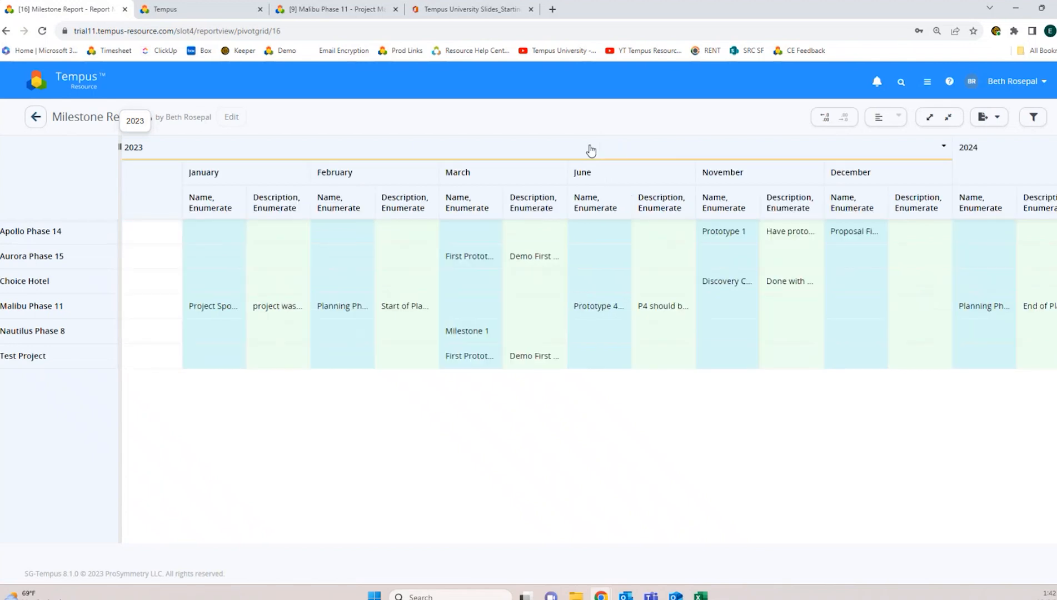